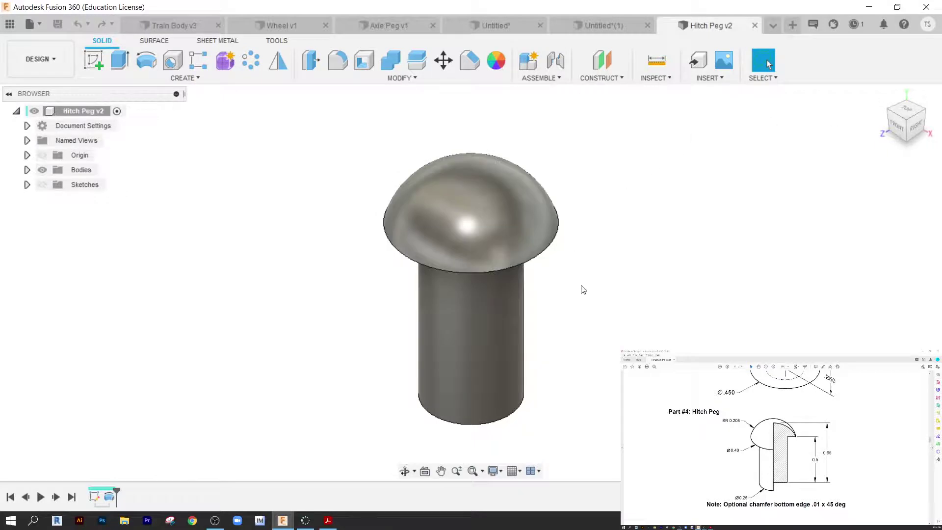
Step: Orbit the existing peg to inspect its underside
{"action": "middle_click_drag", "start_coordinate": [589, 289], "coordinate": [588, 265], "text": "shift"}
{"action": "scroll", "coordinate": [711, 236], "scroll_direction": "down", "scroll_amount": 3}
{"action": "scroll", "coordinate": [627, 250], "scroll_direction": "up", "scroll_amount": 4}
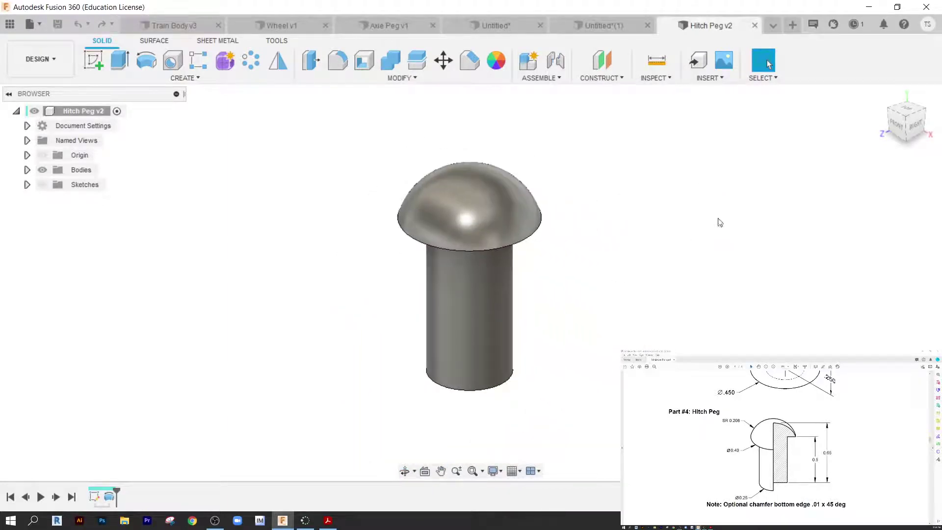
Step: Start a new design with a sketch on the front XY origin plane
{"action": "left_click", "coordinate": [792, 25]}
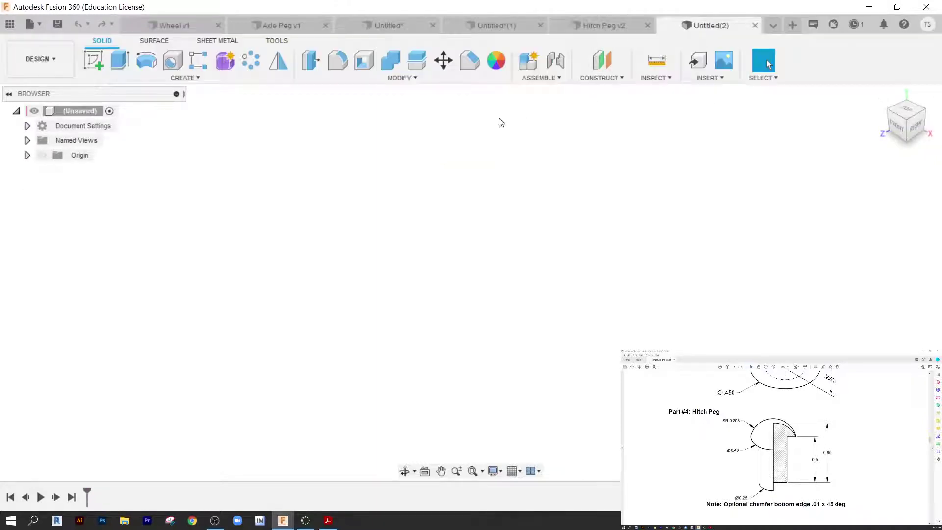
{"action": "left_click", "coordinate": [93, 60]}
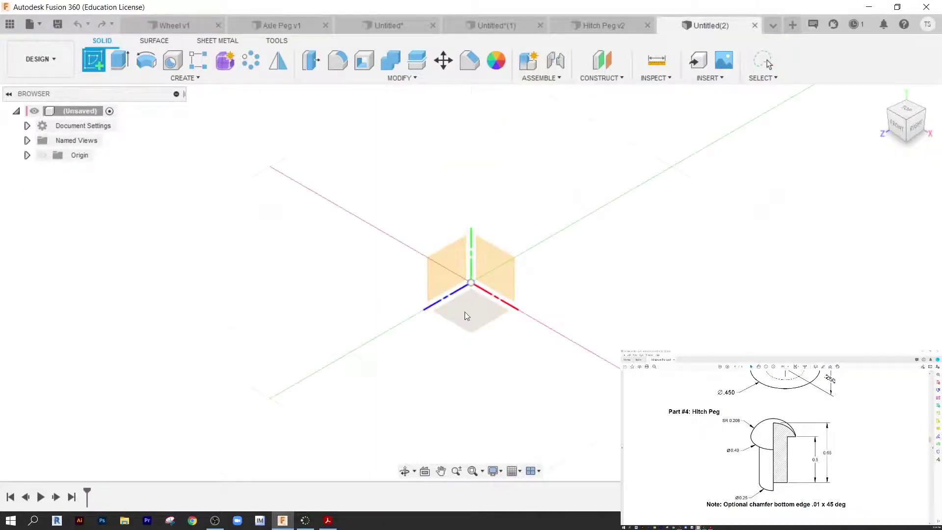
{"action": "left_click", "coordinate": [488, 270]}
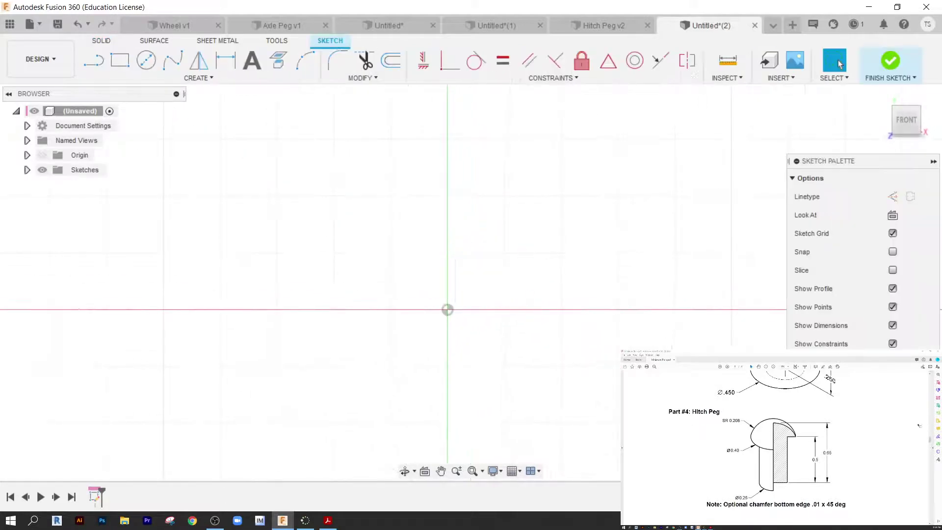
{"action": "scroll", "coordinate": [776, 437], "scroll_direction": "down", "scroll_amount": 1}
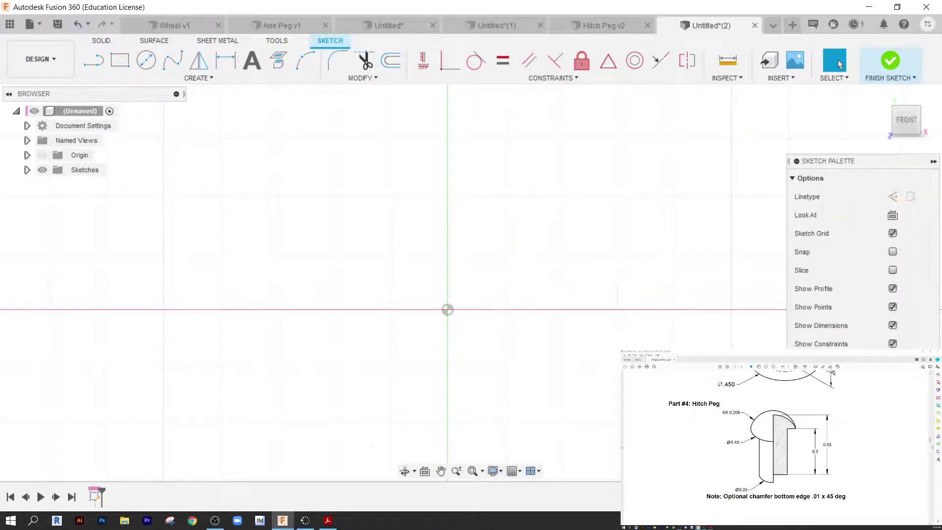
{"action": "scroll", "coordinate": [783, 432], "scroll_direction": "down", "scroll_amount": 1}
{"action": "scroll", "coordinate": [777, 425], "scroll_direction": "up", "scroll_amount": 2, "text": "ctrl"}
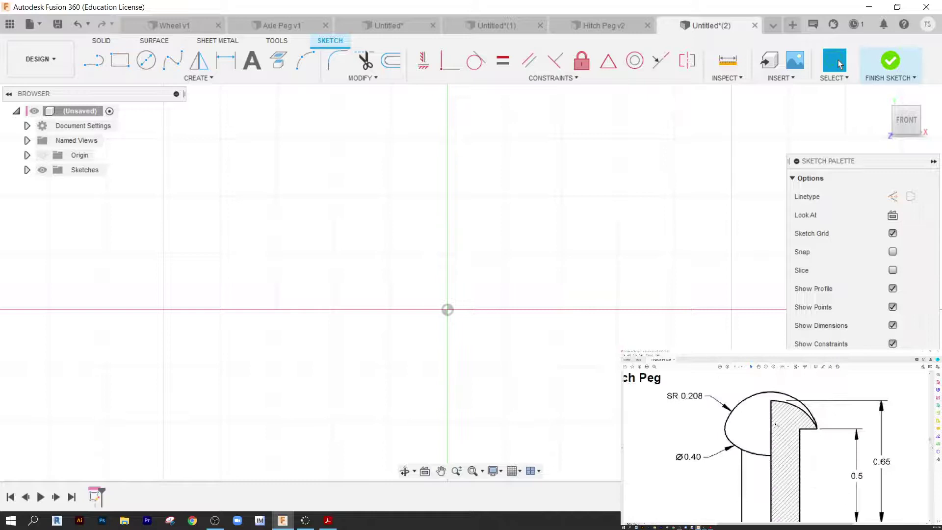
{"action": "scroll", "coordinate": [776, 425], "scroll_direction": "down", "scroll_amount": 2, "text": "ctrl"}
{"action": "scroll", "coordinate": [778, 424], "scroll_direction": "up", "scroll_amount": 2, "text": "ctrl"}
{"action": "scroll", "coordinate": [779, 423], "scroll_direction": "down", "scroll_amount": 2}
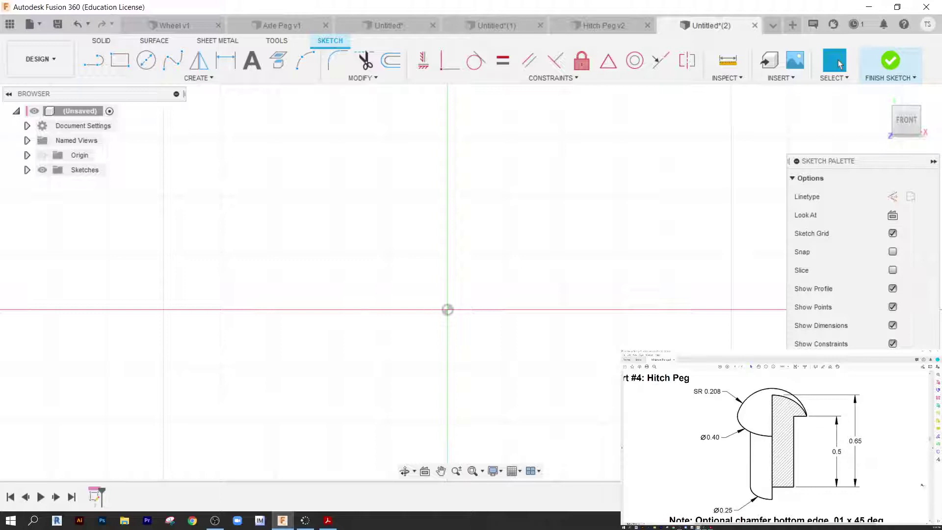
Step: Draw a vertical line 0.65 long up from the origin
{"action": "mouse_move", "coordinate": [390, 280]}
{"action": "middle_mouse_down"}
{"action": "mouse_move", "coordinate": [389, 267]}
{"action": "mouse_move", "coordinate": [403, 300]}
{"action": "mouse_move", "coordinate": [400, 290]}
{"action": "middle_mouse_up"}
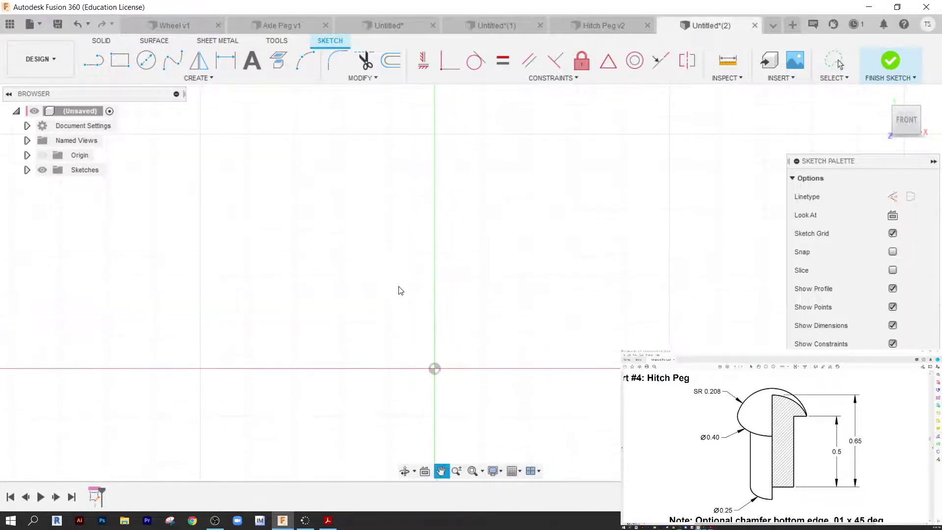
{"action": "left_click", "coordinate": [96, 60]}
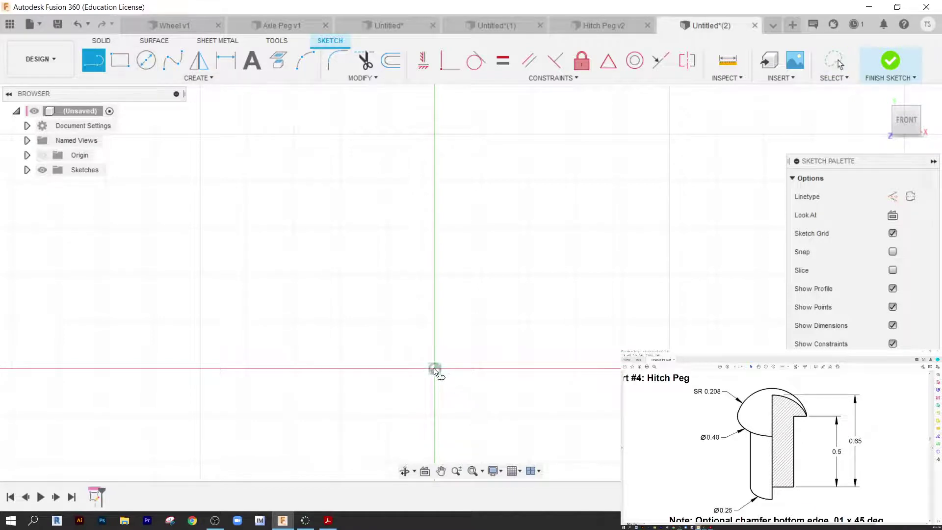
{"action": "left_click_drag", "start_coordinate": [435, 369], "coordinate": [433, 135]}
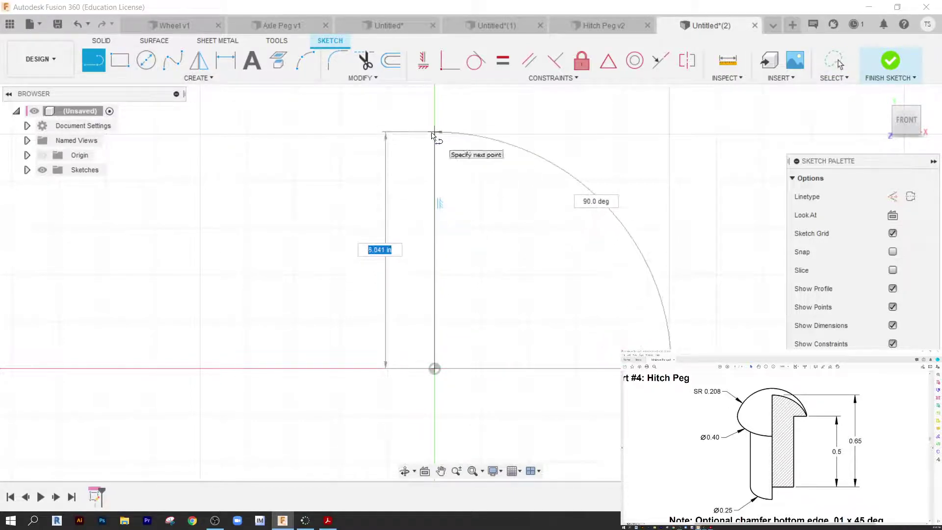
{"action": "key", "text": "BackSpace"}
{"action": "type", "text": "0.65"}
{"action": "key", "text": "Return"}
{"action": "key", "text": "Escape"}
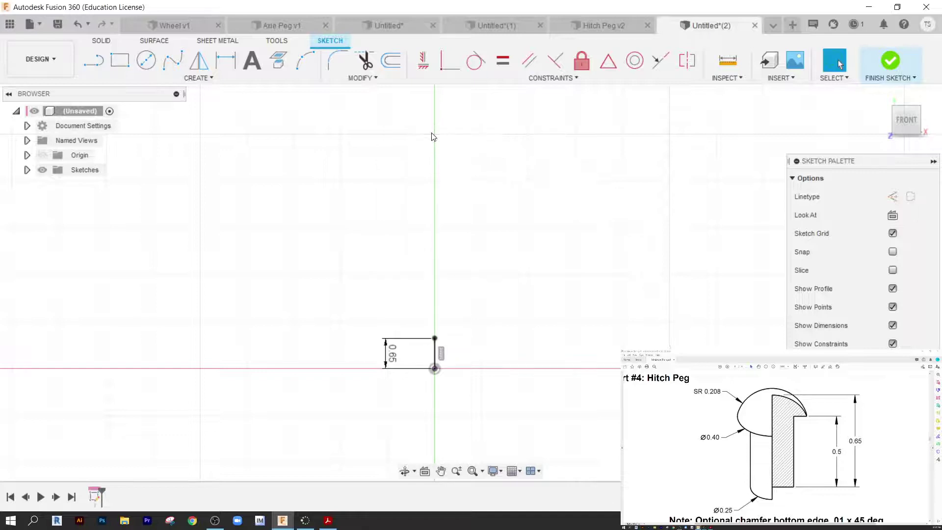
Step: Reposition the 0.65 dimension closer to the axis line
{"action": "scroll", "coordinate": [459, 362], "scroll_direction": "up", "scroll_amount": 8}
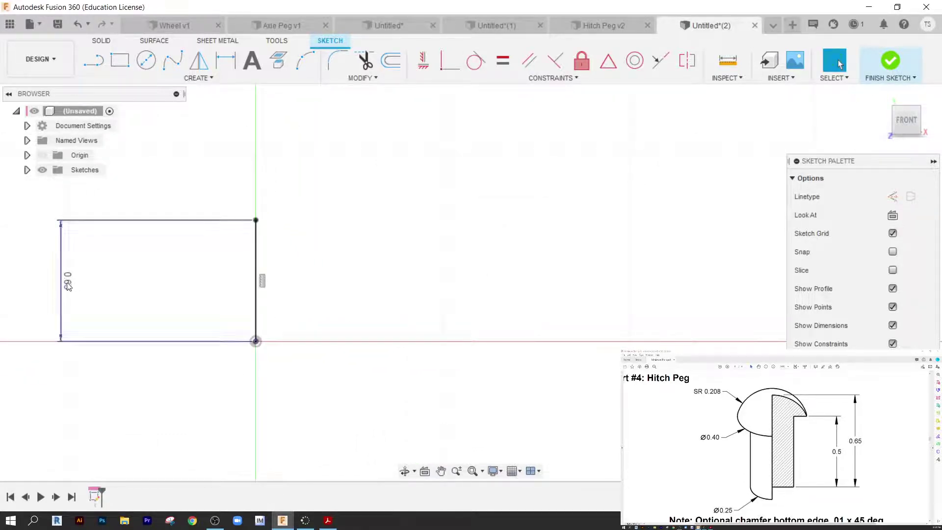
{"action": "left_click_drag", "start_coordinate": [60, 284], "coordinate": [178, 279]}
{"action": "scroll", "coordinate": [195, 292], "scroll_direction": "up", "scroll_amount": 3}
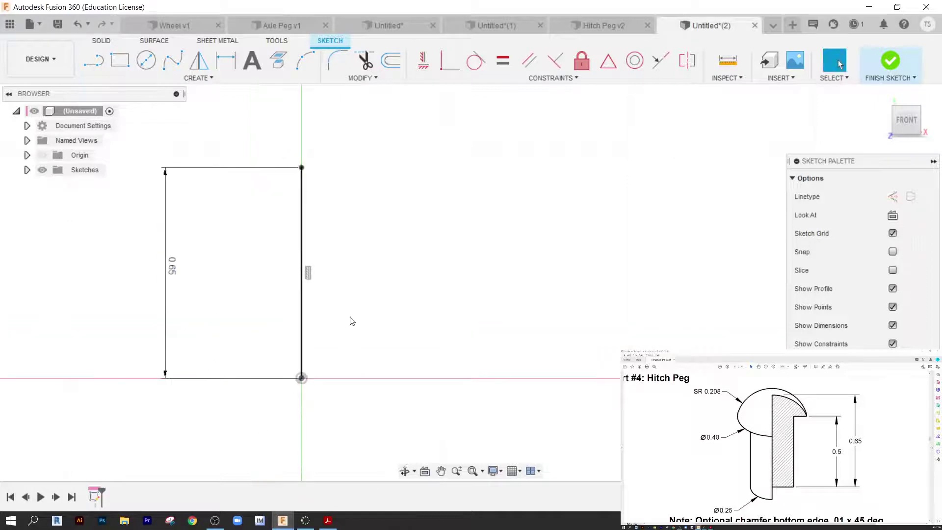
{"action": "scroll", "coordinate": [344, 270], "scroll_direction": "up", "scroll_amount": 2}
{"action": "scroll", "coordinate": [364, 274], "scroll_direction": "down", "scroll_amount": 2}
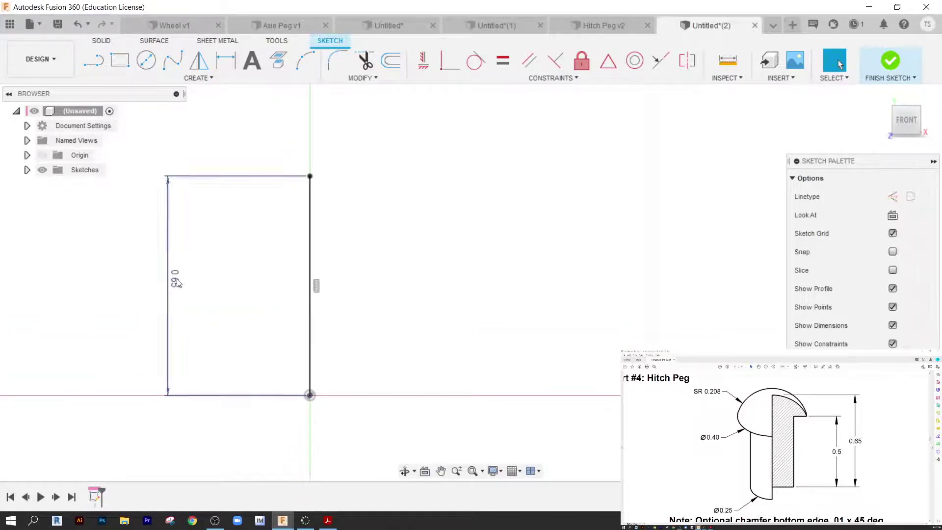
{"action": "left_click_drag", "start_coordinate": [163, 275], "coordinate": [200, 275]}
{"action": "middle_click_drag", "start_coordinate": [378, 276], "coordinate": [345, 269]}
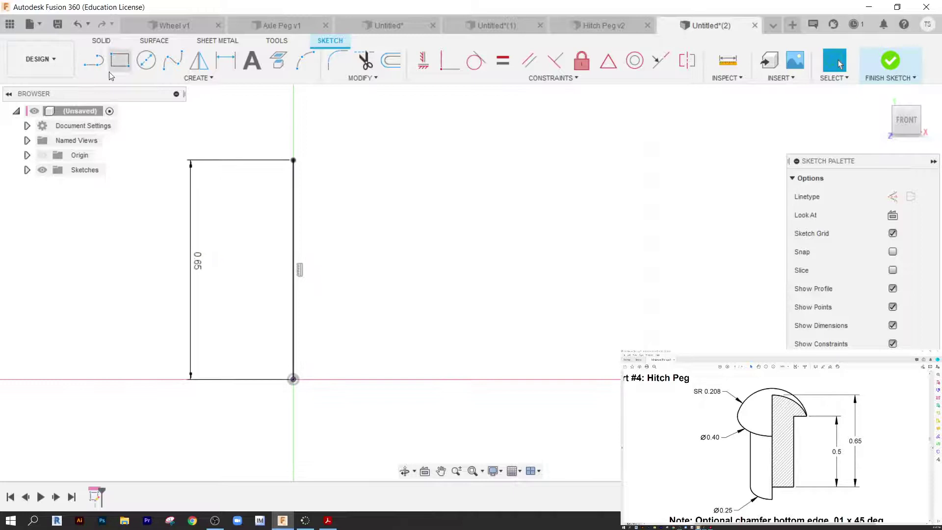
Step: Draw a 0.125 horizontal base line right from the origin, with its dimension below
{"action": "left_click", "coordinate": [93, 60]}
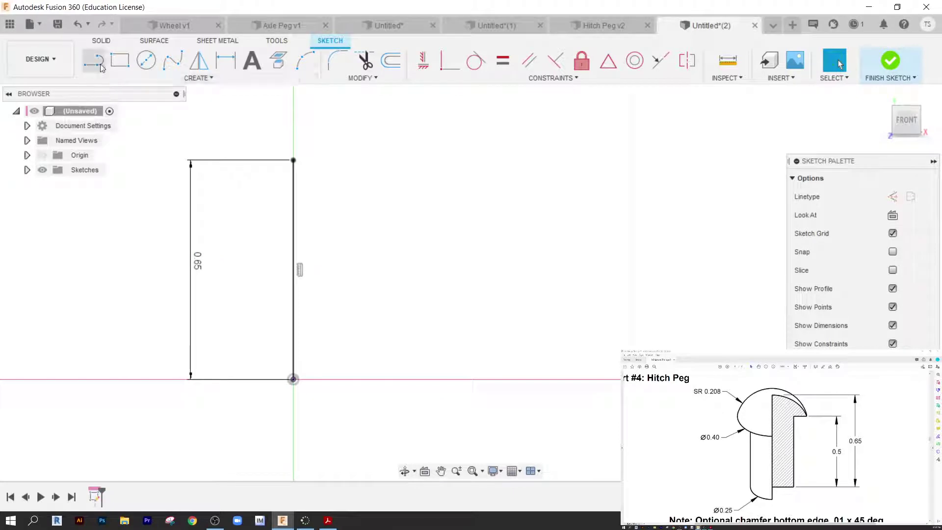
{"action": "left_click", "coordinate": [297, 378]}
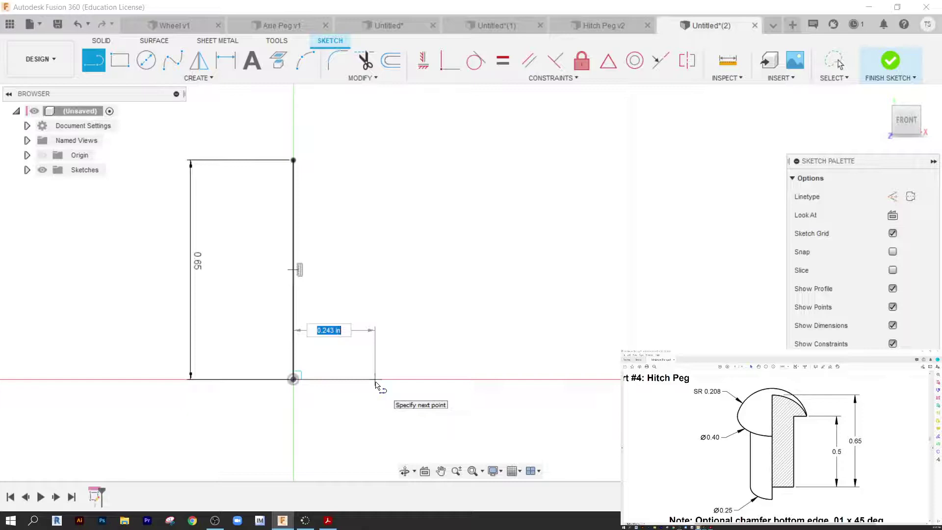
{"action": "key", "text": "BackSpace"}
{"action": "type", "text": ".125"}
{"action": "key", "text": "Return"}
{"action": "key", "text": "Escape"}
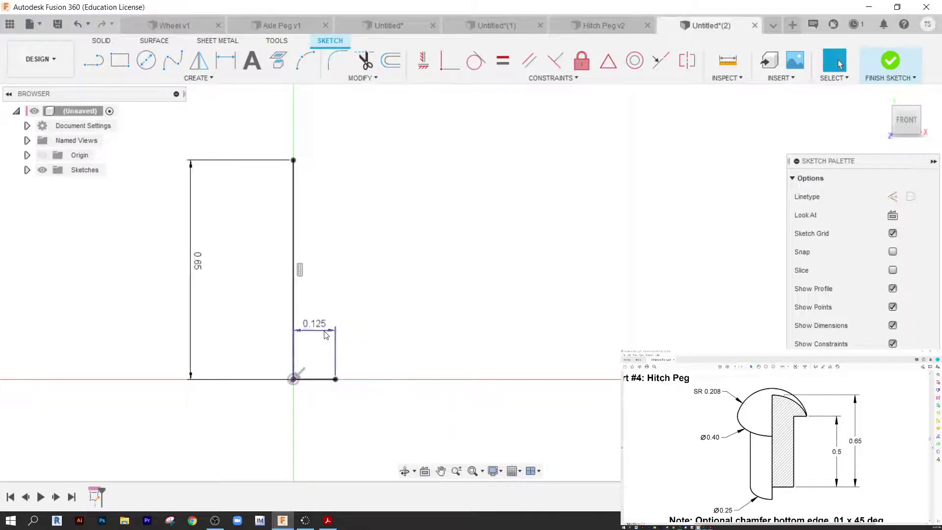
{"action": "left_click_drag", "start_coordinate": [314, 324], "coordinate": [316, 400]}
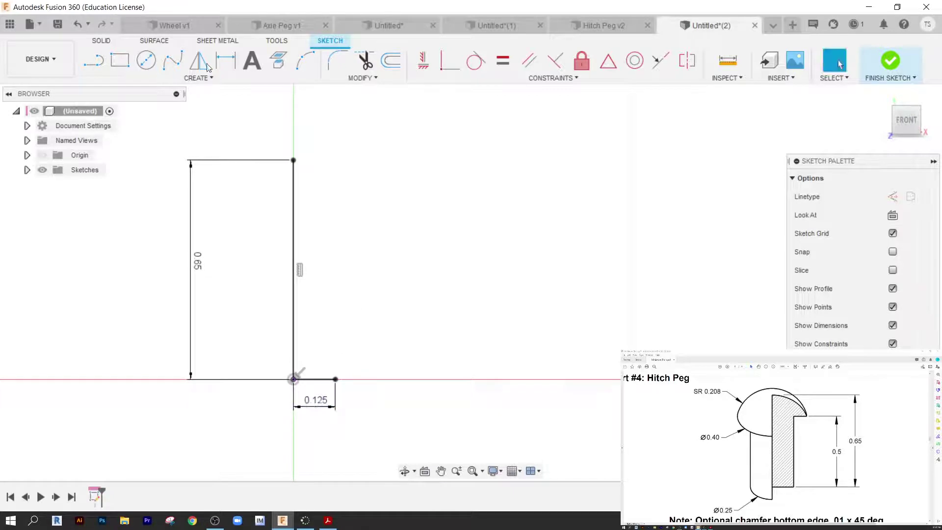
Step: Add a 0.5 vertical shank line and a horizontal ledge line from its top
{"action": "left_click", "coordinate": [93, 60]}
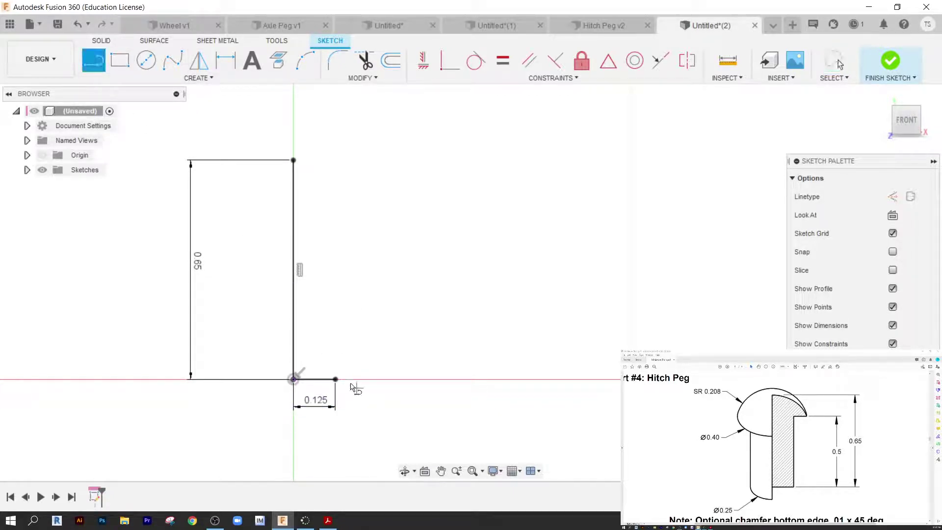
{"action": "left_click", "coordinate": [335, 379]}
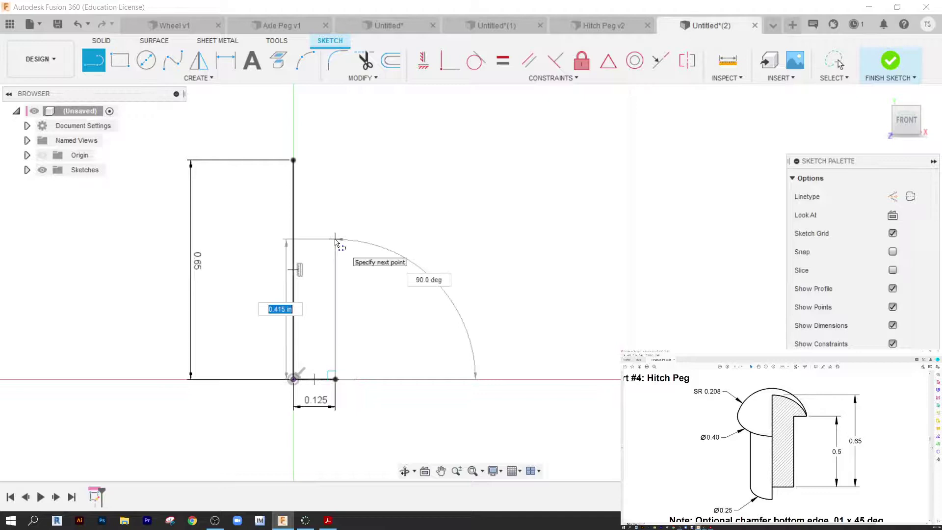
{"action": "type", "text": ".5"}
{"action": "key", "text": "Return"}
{"action": "key", "text": "Escape"}
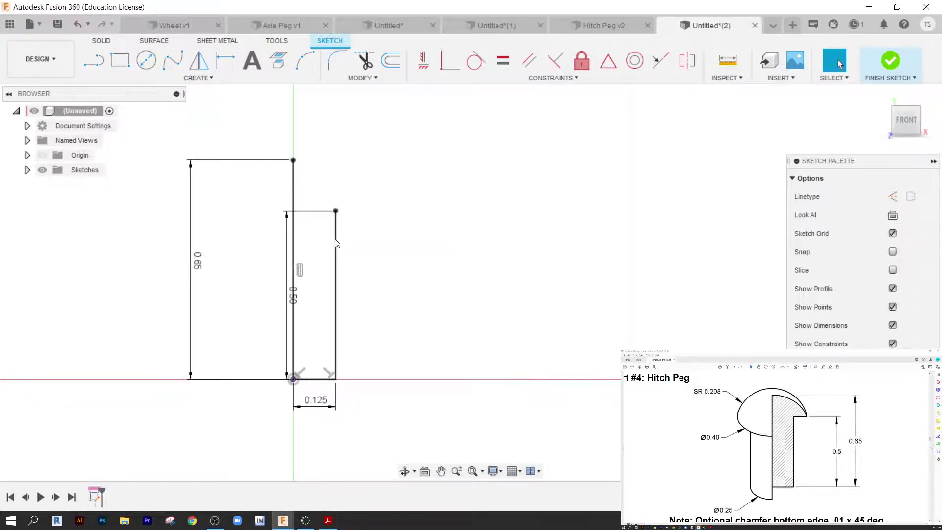
{"action": "left_click", "coordinate": [93, 60]}
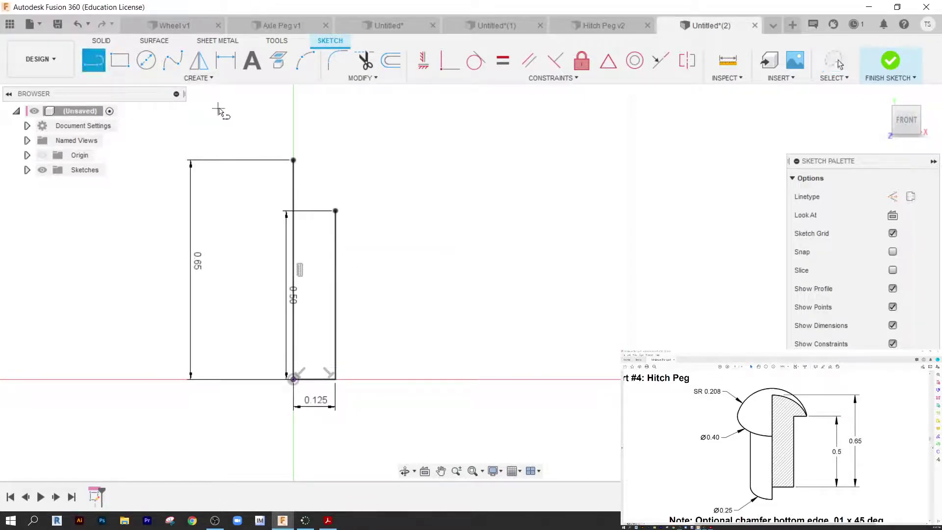
{"action": "left_click", "coordinate": [335, 211]}
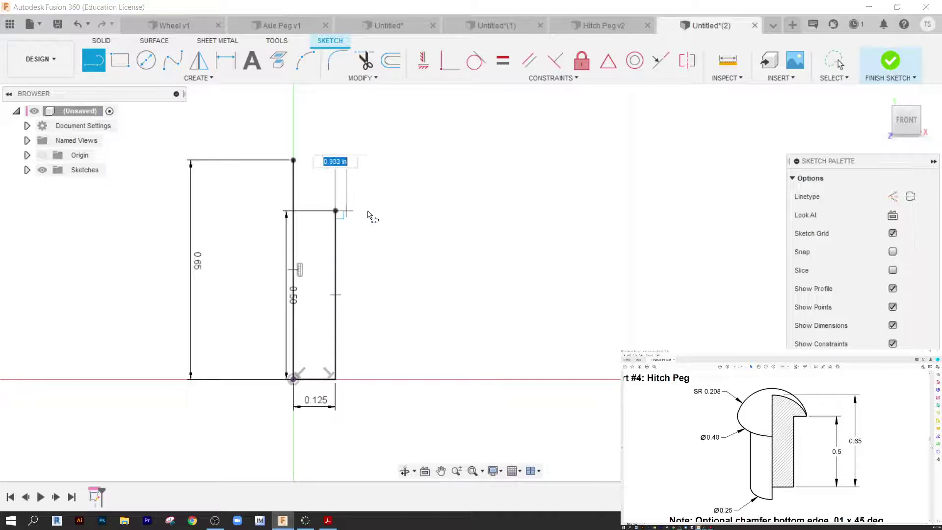
{"action": "left_click", "coordinate": [437, 211]}
{"action": "key", "text": "Escape"}
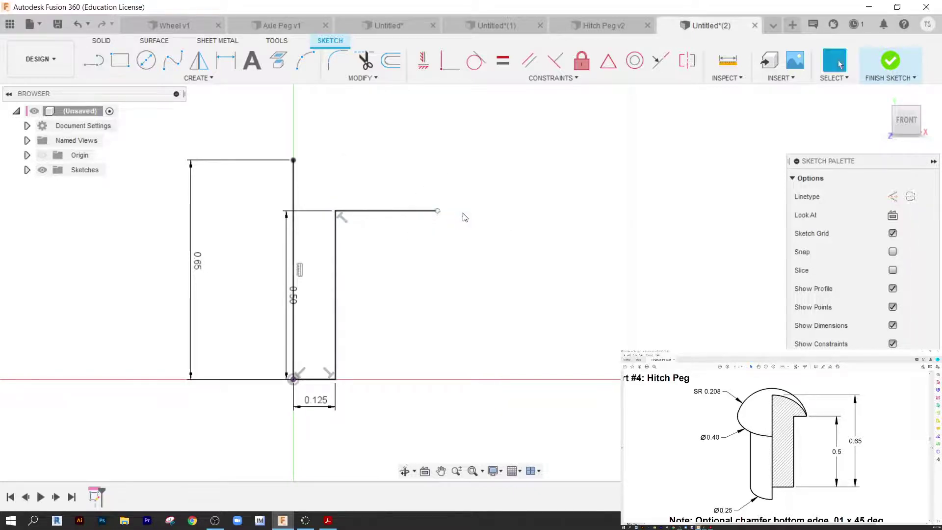
{"action": "scroll", "coordinate": [345, 224], "scroll_direction": "up", "scroll_amount": 1}
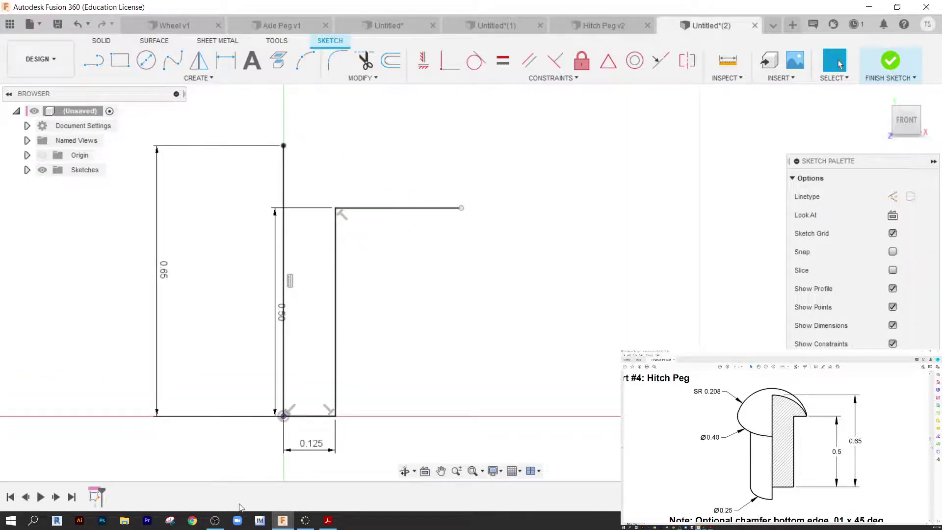
Step: Dimension the ledge endpoint 0.20 from the axis line
{"action": "key", "text": "d"}
{"action": "left_click", "coordinate": [284, 201]}
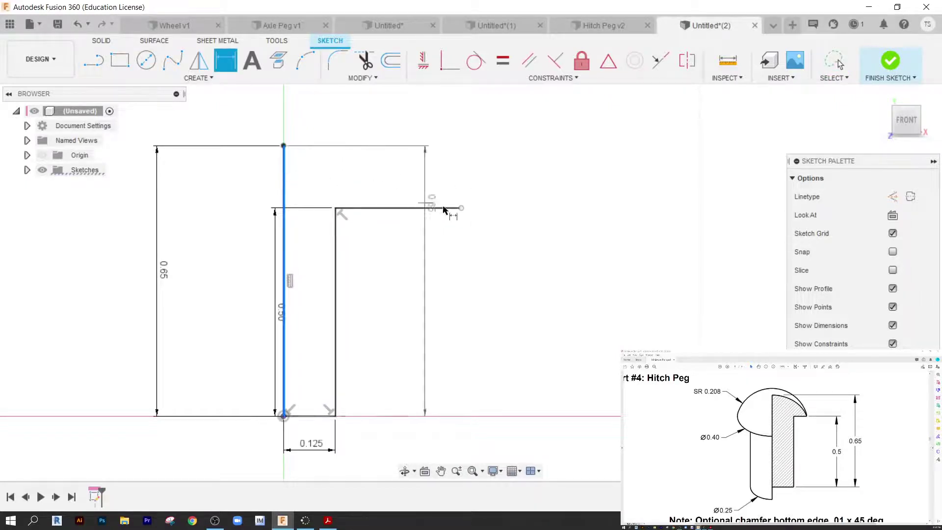
{"action": "left_click", "coordinate": [461, 208]}
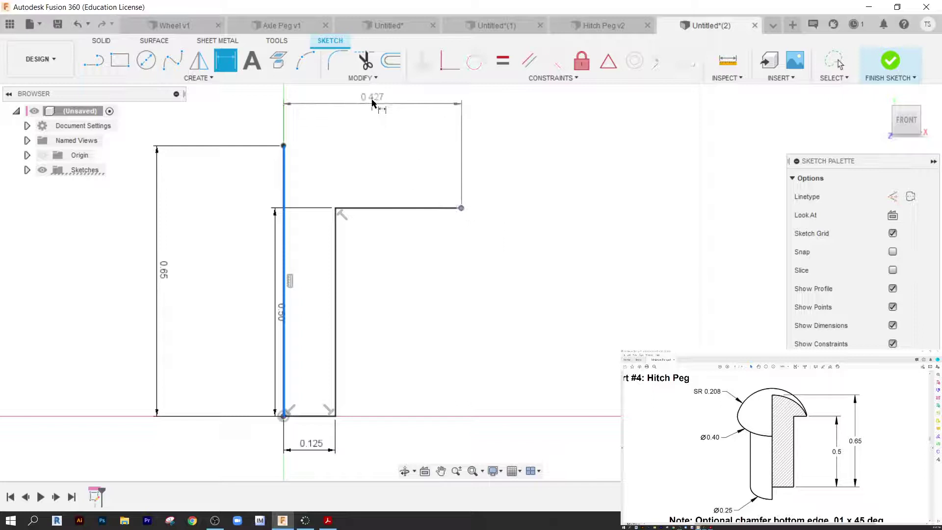
{"action": "left_click", "coordinate": [371, 109]}
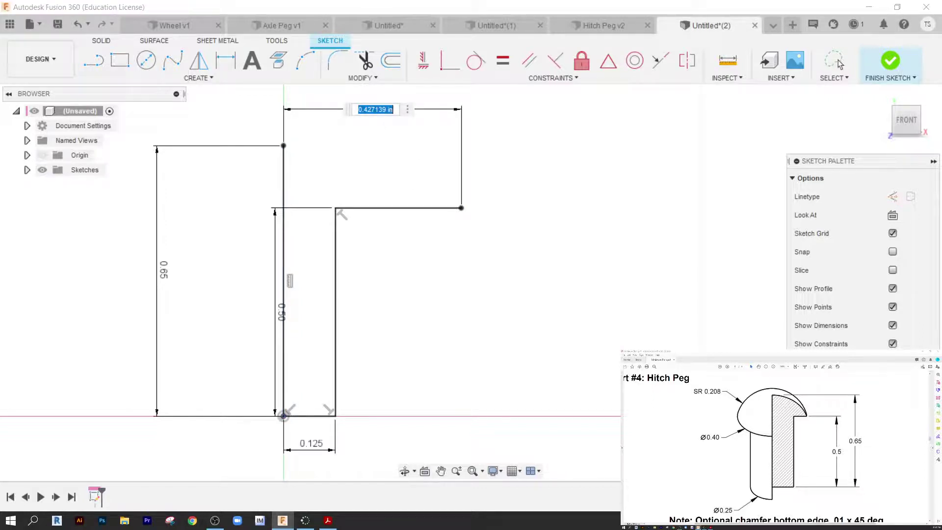
{"action": "key", "text": "BackSpace"}
{"action": "type", "text": ".2"}
{"action": "key", "text": "Return"}
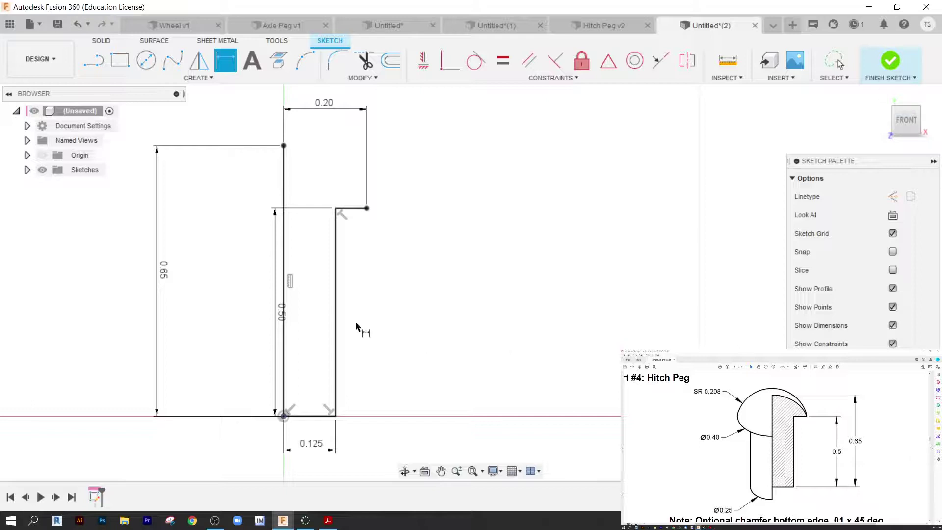
{"action": "scroll", "coordinate": [332, 164], "scroll_direction": "up", "scroll_amount": 2}
{"action": "scroll", "coordinate": [308, 157], "scroll_direction": "down", "scroll_amount": 1}
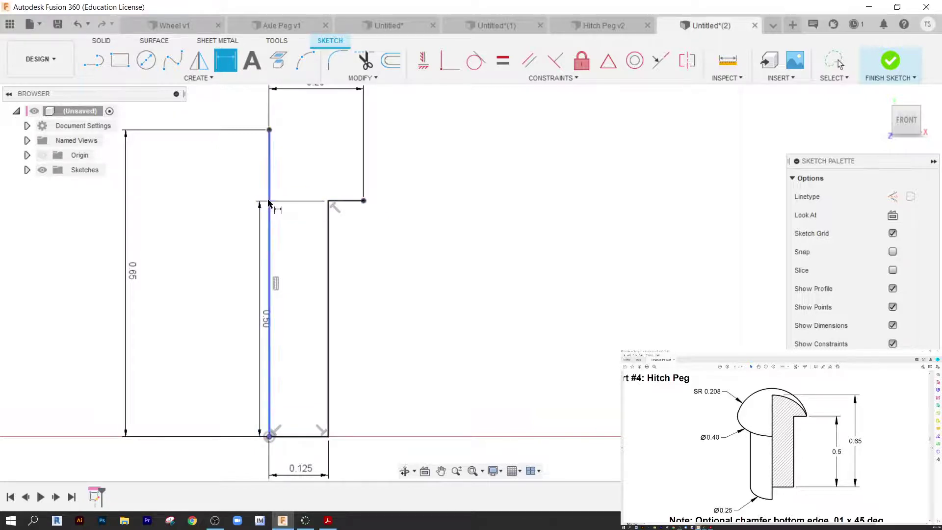
{"action": "scroll", "coordinate": [337, 201], "scroll_direction": "down", "scroll_amount": 1}
{"action": "scroll", "coordinate": [395, 216], "scroll_direction": "up", "scroll_amount": 2}
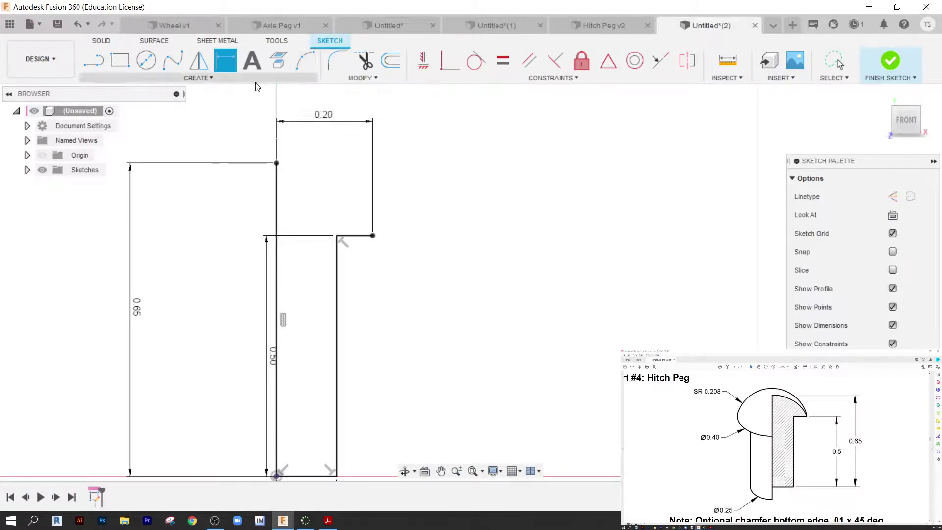
Step: Draw a 3-point arc from the axis top to the head's outer corner
{"action": "left_click", "coordinate": [204, 79]}
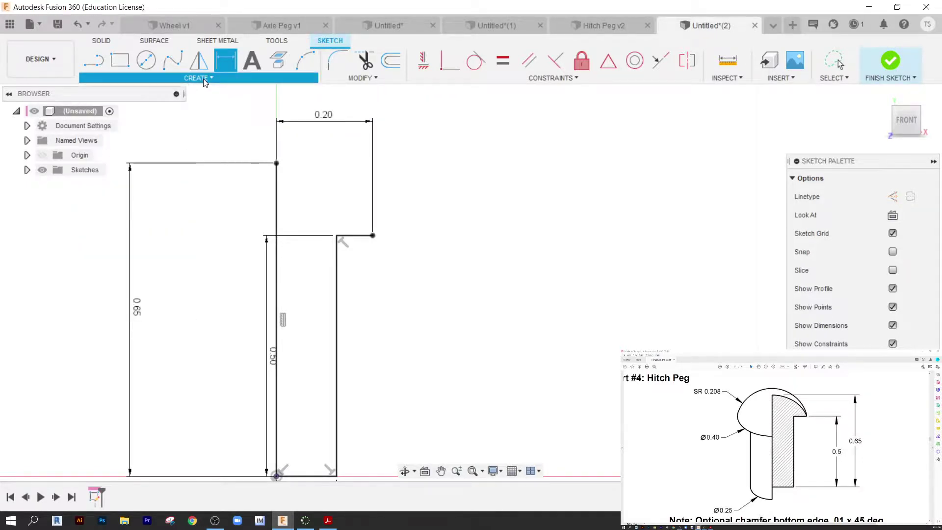
{"action": "left_click", "coordinate": [278, 60]}
{"action": "left_click", "coordinate": [305, 63]}
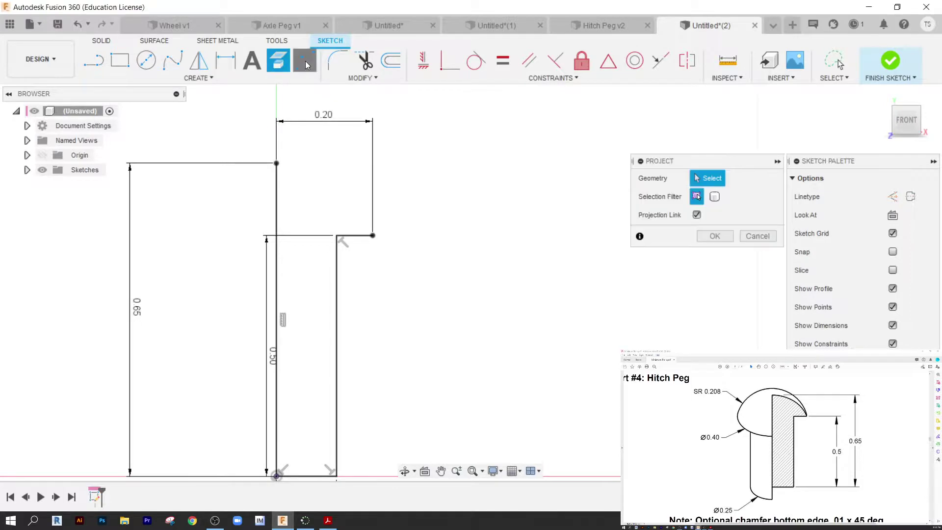
{"action": "left_click", "coordinate": [276, 163]}
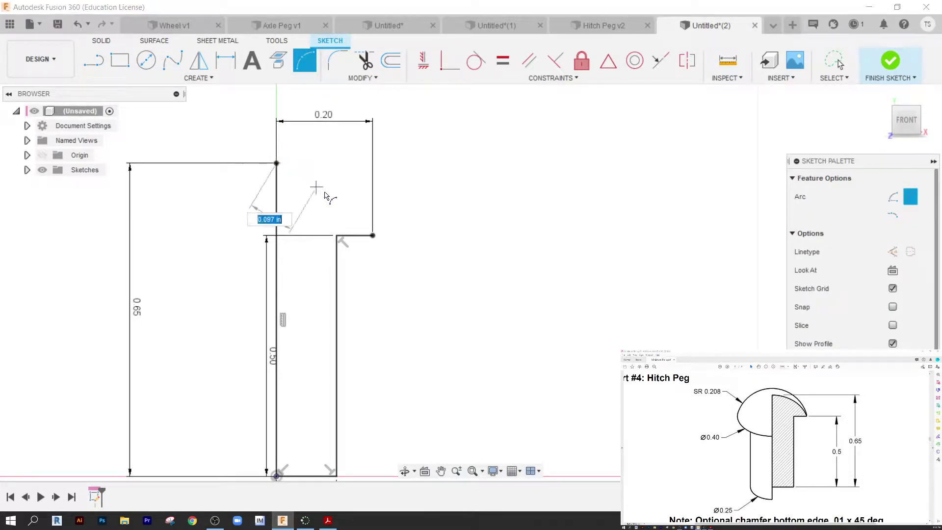
{"action": "left_click", "coordinate": [374, 237]}
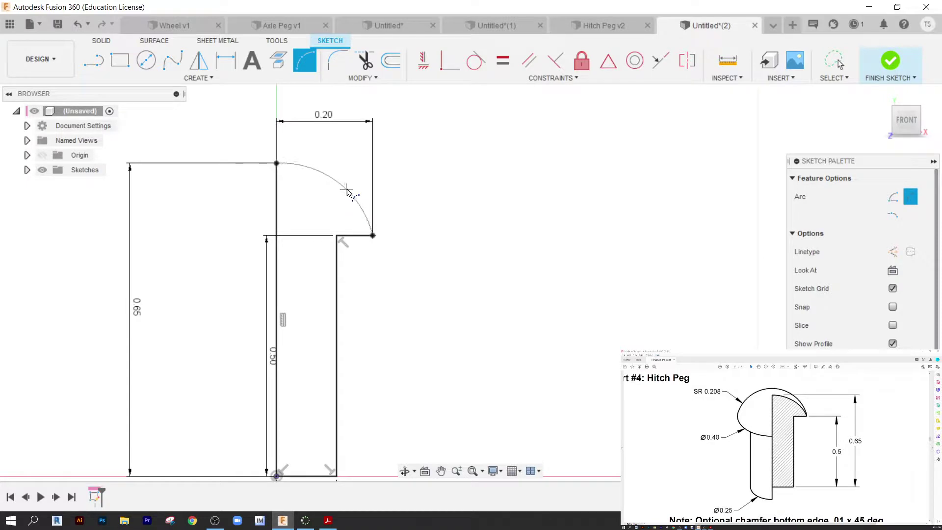
{"action": "left_click", "coordinate": [348, 191]}
{"action": "key", "text": "Escape"}
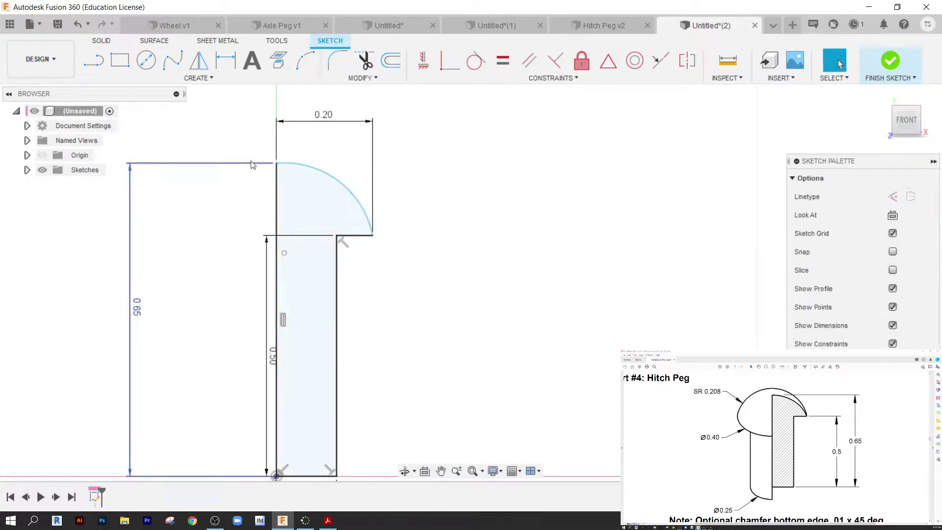
{"action": "scroll", "coordinate": [289, 164], "scroll_direction": "up", "scroll_amount": 3}
{"action": "scroll", "coordinate": [349, 232], "scroll_direction": "down", "scroll_amount": 4}
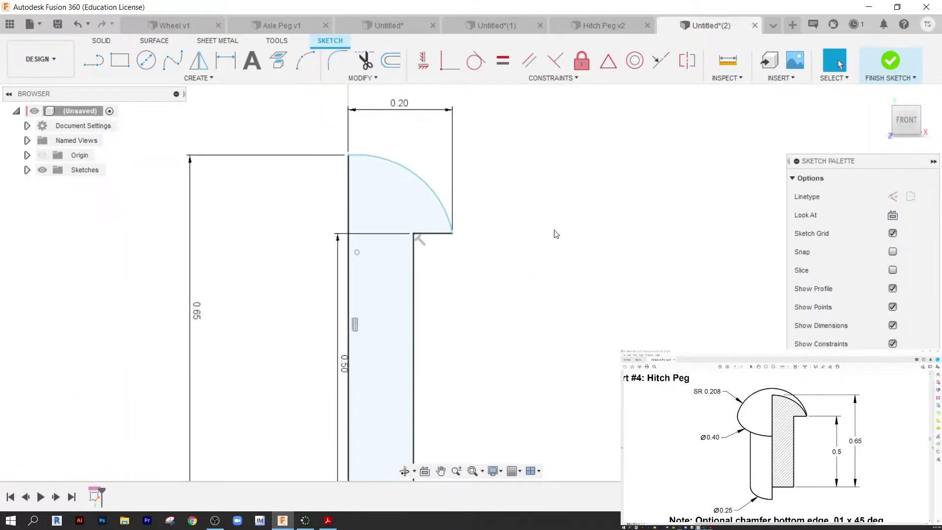
Step: Dimension the dome arc radius to 0.208
{"action": "key", "text": "d"}
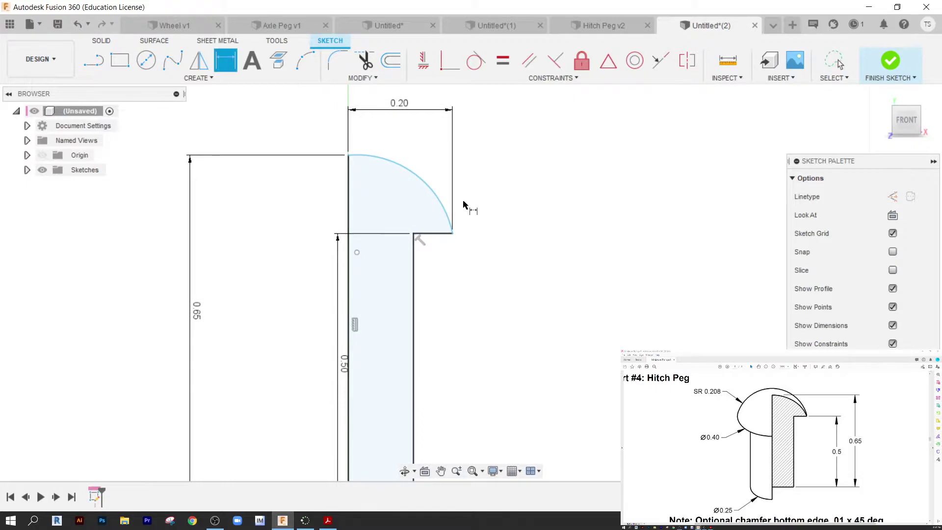
{"action": "left_click", "coordinate": [413, 178]}
{"action": "left_click", "coordinate": [396, 207]}
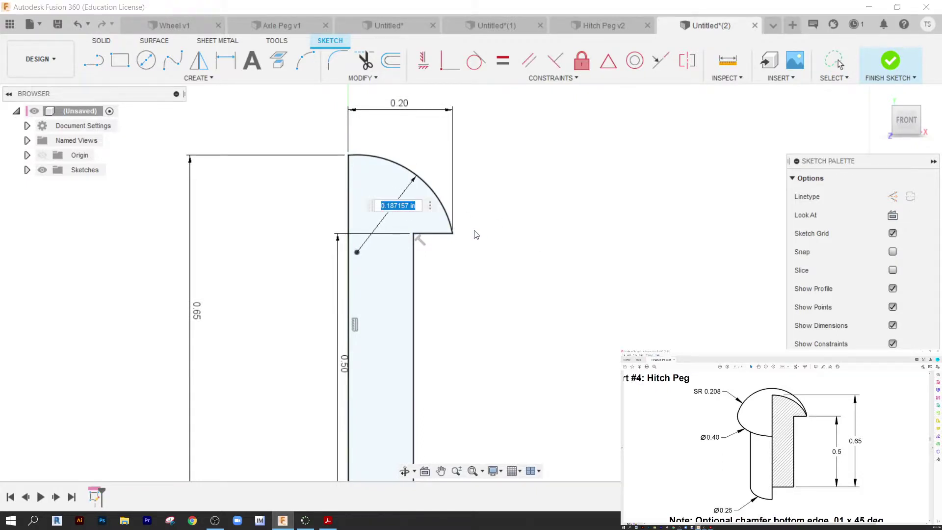
{"action": "type", "text": ".20"}
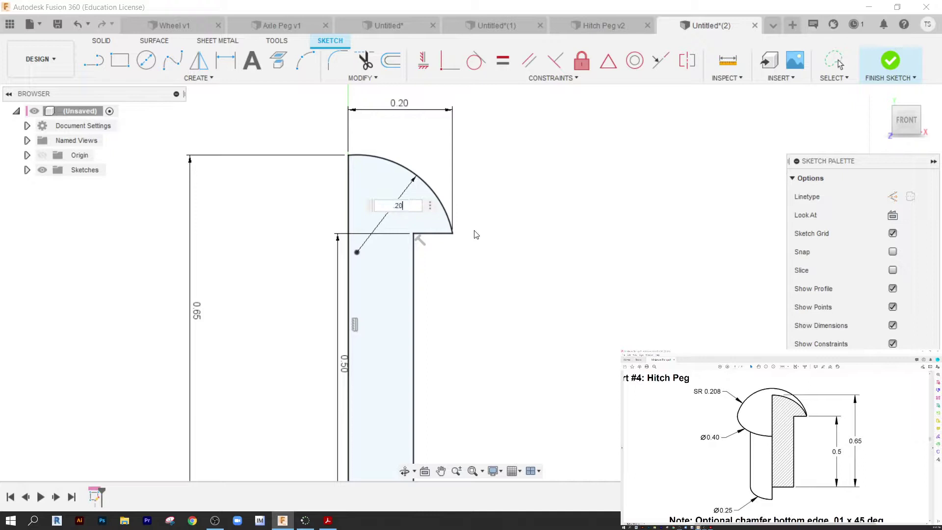
{"action": "type", "text": "8"}
{"action": "key", "text": "Return"}
{"action": "key", "text": "Escape"}
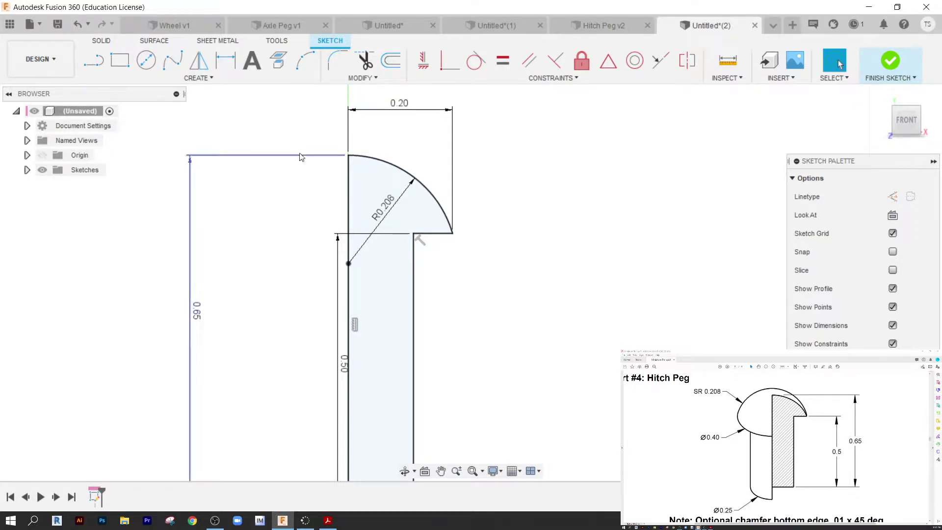
{"action": "scroll", "coordinate": [354, 160], "scroll_direction": "up", "scroll_amount": 3}
{"action": "scroll", "coordinate": [362, 181], "scroll_direction": "down", "scroll_amount": 4}
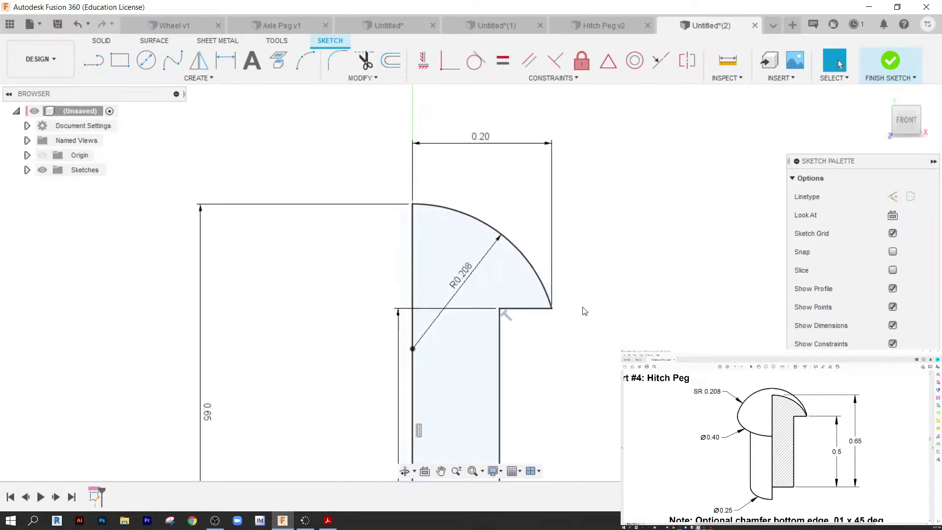
{"action": "mouse_move", "coordinate": [541, 277]}
{"action": "middle_mouse_down"}
{"action": "mouse_move", "coordinate": [586, 307]}
{"action": "mouse_move", "coordinate": [568, 263]}
{"action": "mouse_move", "coordinate": [580, 227]}
{"action": "middle_mouse_up"}
{"action": "scroll", "coordinate": [597, 280], "scroll_direction": "down", "scroll_amount": 1}
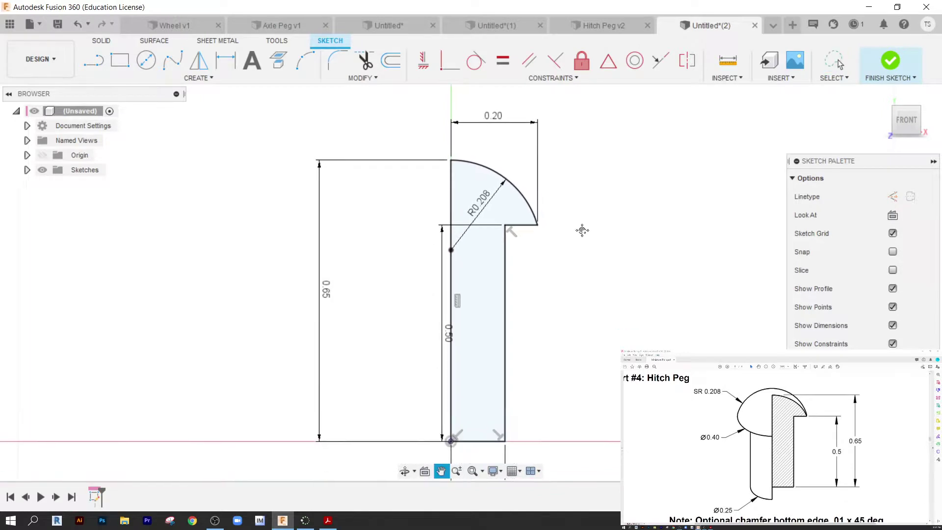
{"action": "key", "text": "Escape"}
{"action": "scroll", "coordinate": [480, 172], "scroll_direction": "up", "scroll_amount": 1}
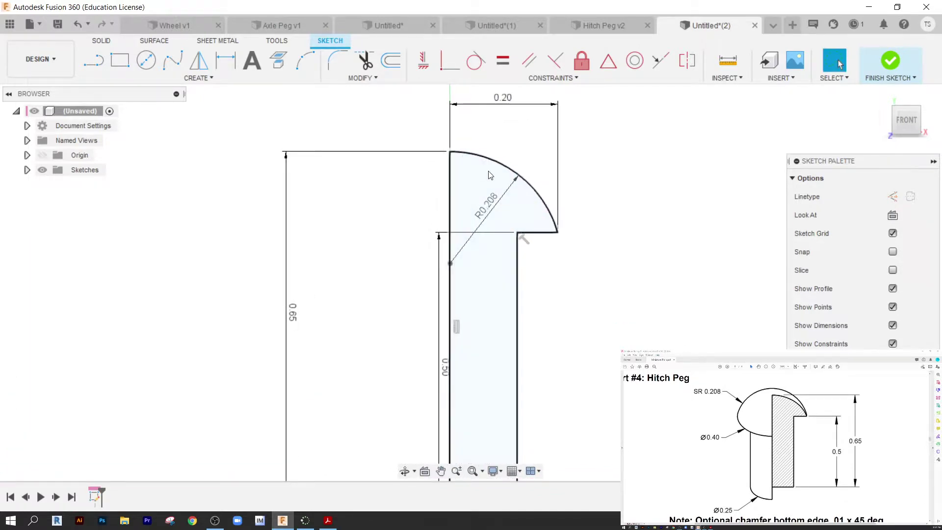
{"action": "scroll", "coordinate": [489, 175], "scroll_direction": "up", "scroll_amount": 1}
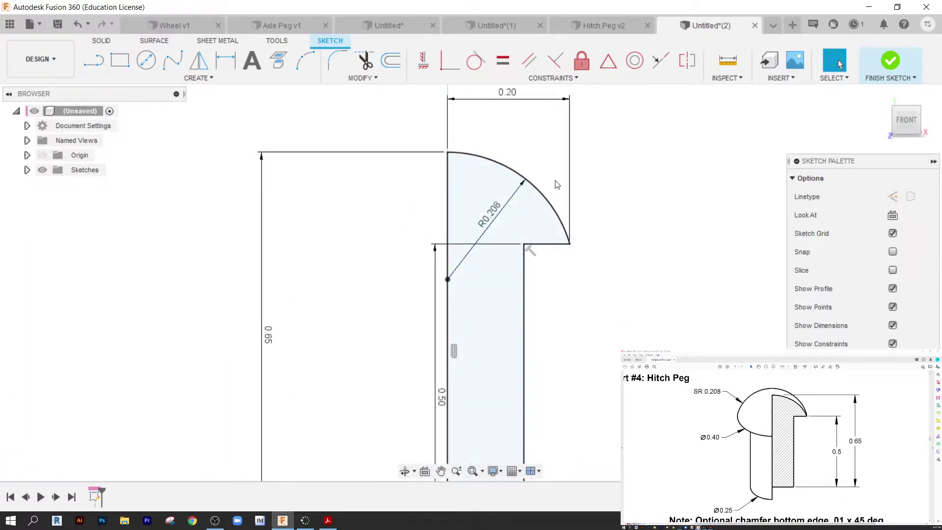
Step: Finish the sketch and revolve the profile 360° about its left edge
{"action": "left_click", "coordinate": [889, 61]}
{"action": "scroll", "coordinate": [481, 245], "scroll_direction": "down", "scroll_amount": 1}
{"action": "key", "text": "F6"}
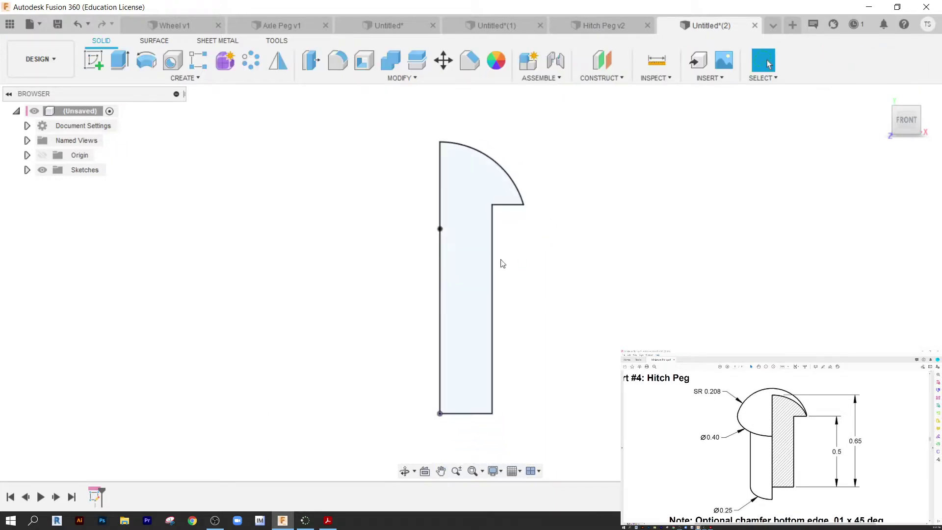
{"action": "left_click", "coordinate": [146, 66]}
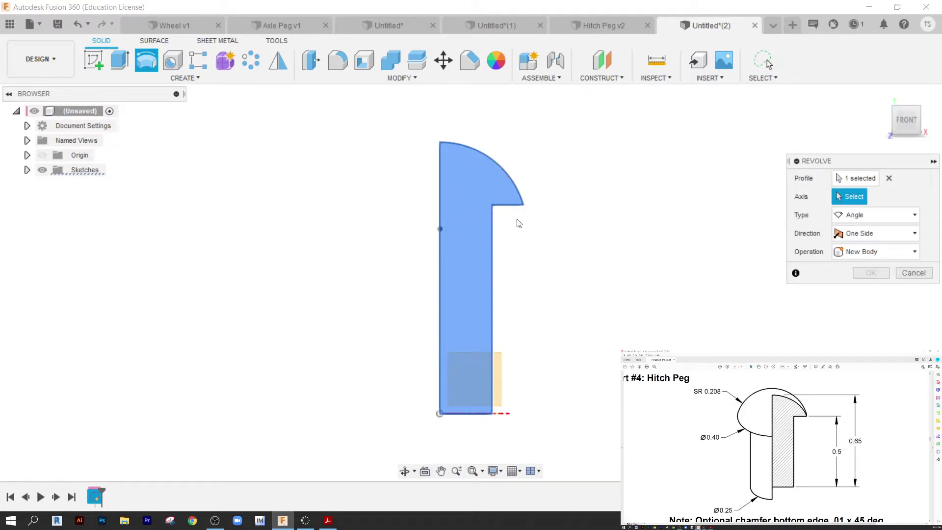
{"action": "left_click", "coordinate": [440, 193]}
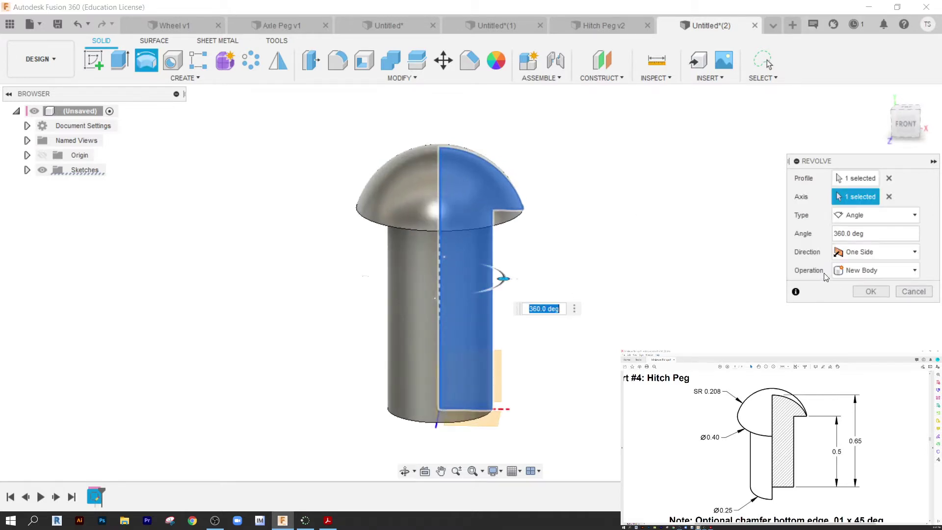
{"action": "left_click", "coordinate": [863, 291]}
{"action": "middle_click_drag", "start_coordinate": [476, 206], "coordinate": [554, 218], "text": "shift"}
{"action": "left_click_drag", "start_coordinate": [554, 218], "coordinate": [541, 261]}
{"action": "key", "text": "Escape"}
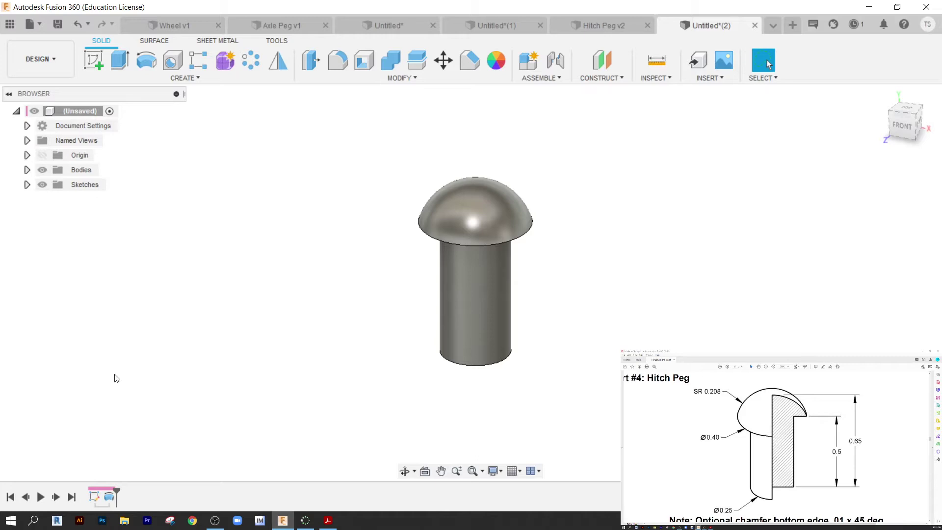
Step: Chamfer the shaft's bottom edge by 0.01 in
{"action": "middle_click_drag", "start_coordinate": [568, 313], "coordinate": [497, 339], "text": "shift"}
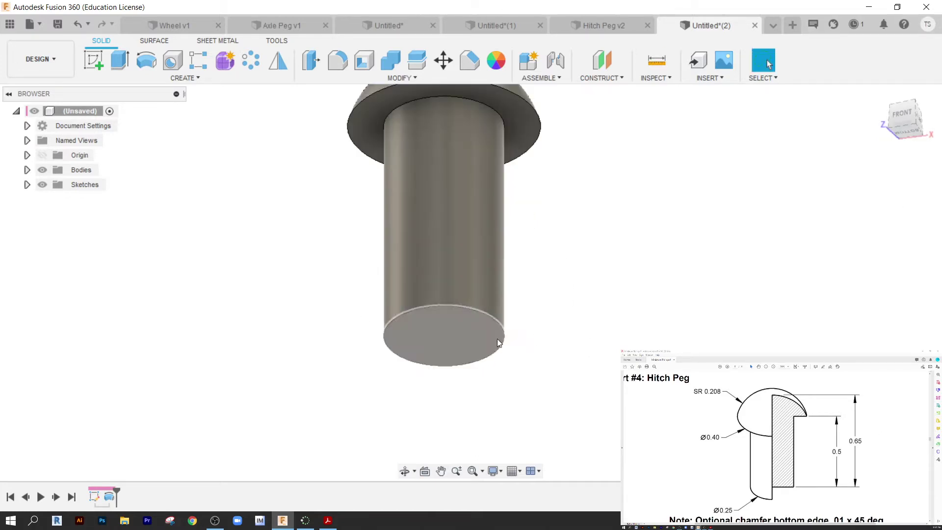
{"action": "left_click", "coordinate": [470, 60]}
{"action": "left_click", "coordinate": [473, 310]}
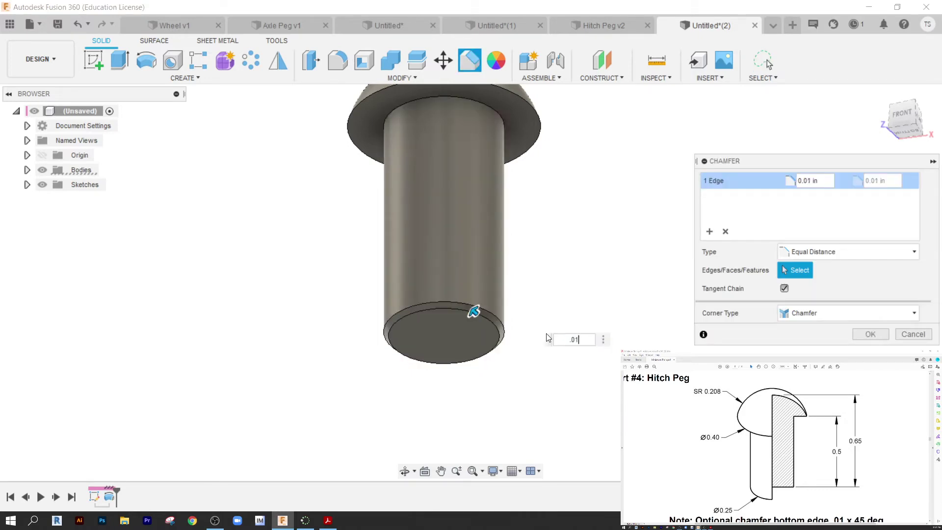
{"action": "key", "text": "Return"}
{"action": "middle_click_drag", "start_coordinate": [549, 338], "coordinate": [557, 318], "text": "shift"}
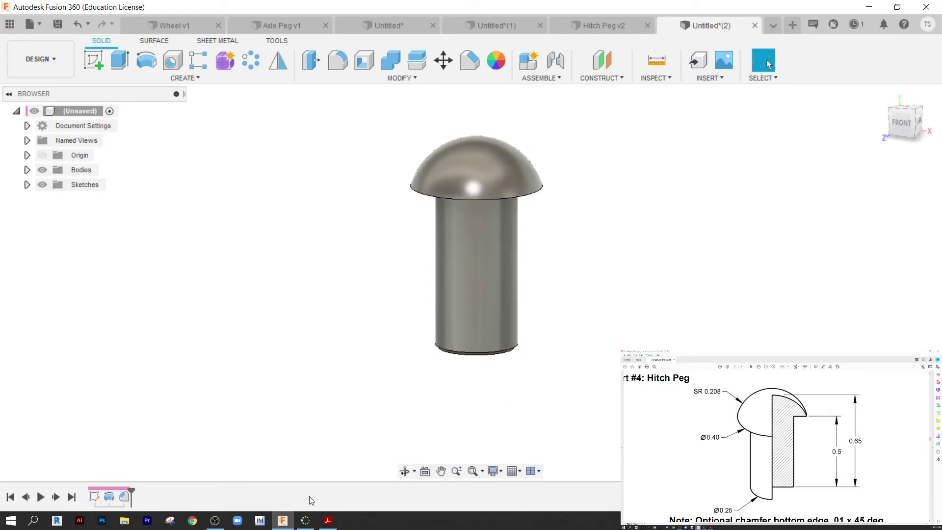
{"action": "middle_click_drag", "start_coordinate": [464, 179], "coordinate": [378, 298]}
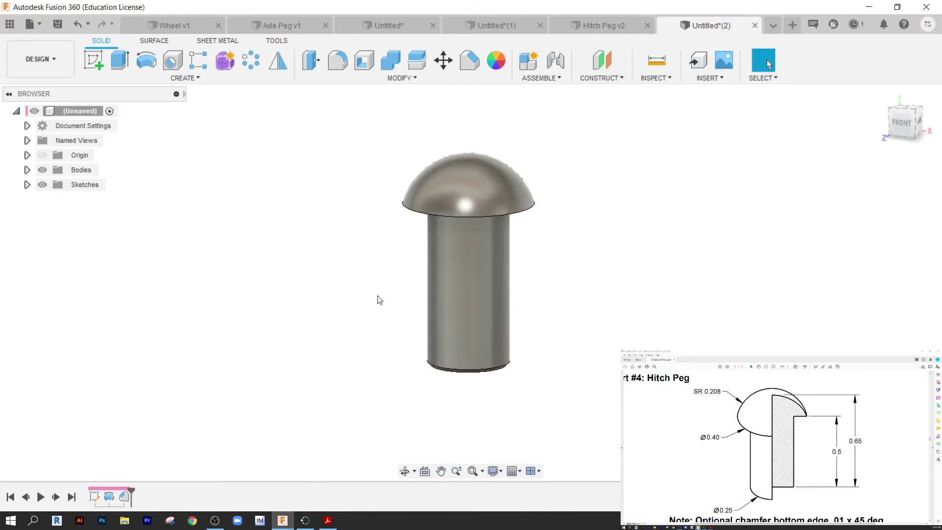